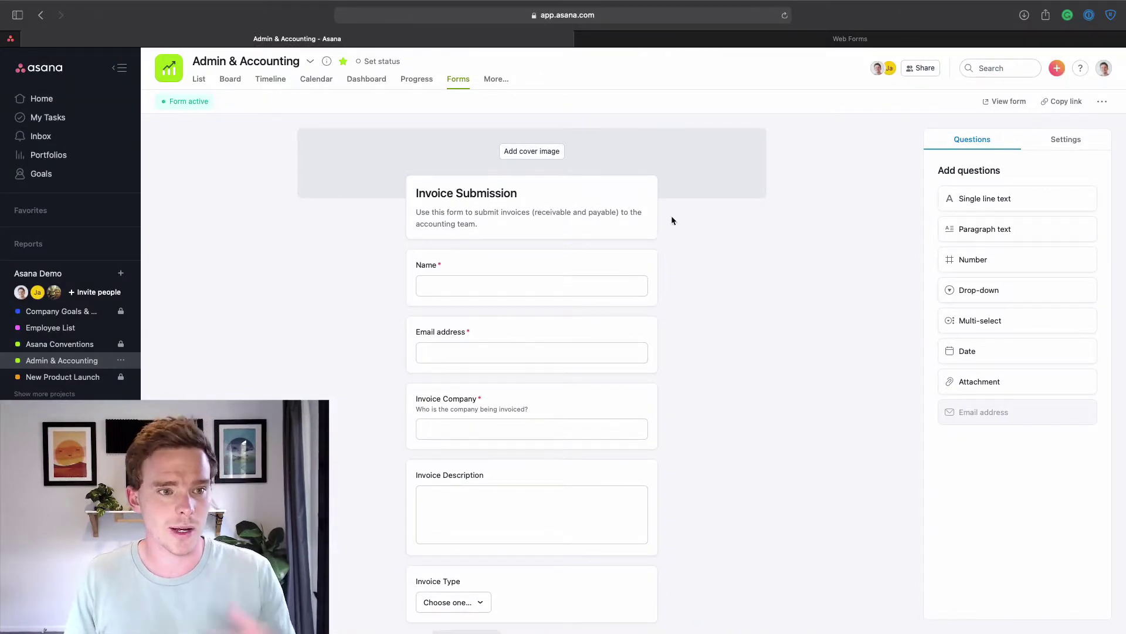
# Step: Leave the Asana invoice form for Pipedrive's Request contact web form editor
pyautogui.scroll(-5, 564, 281)
pyautogui.scroll(4, 561, 284)
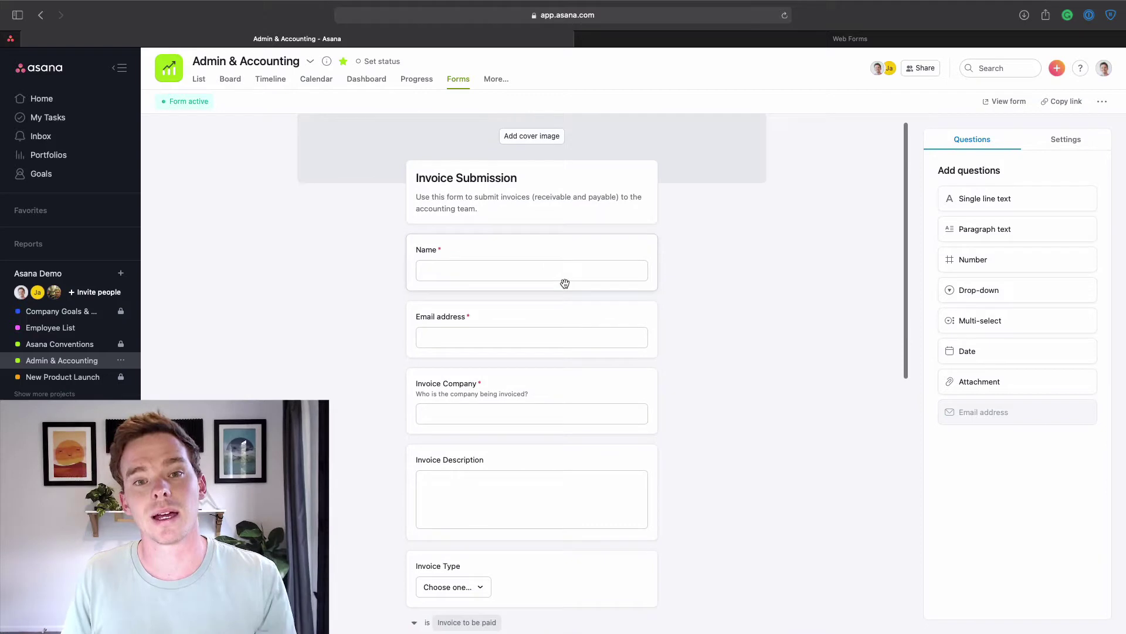
pyautogui.click(775, 43)
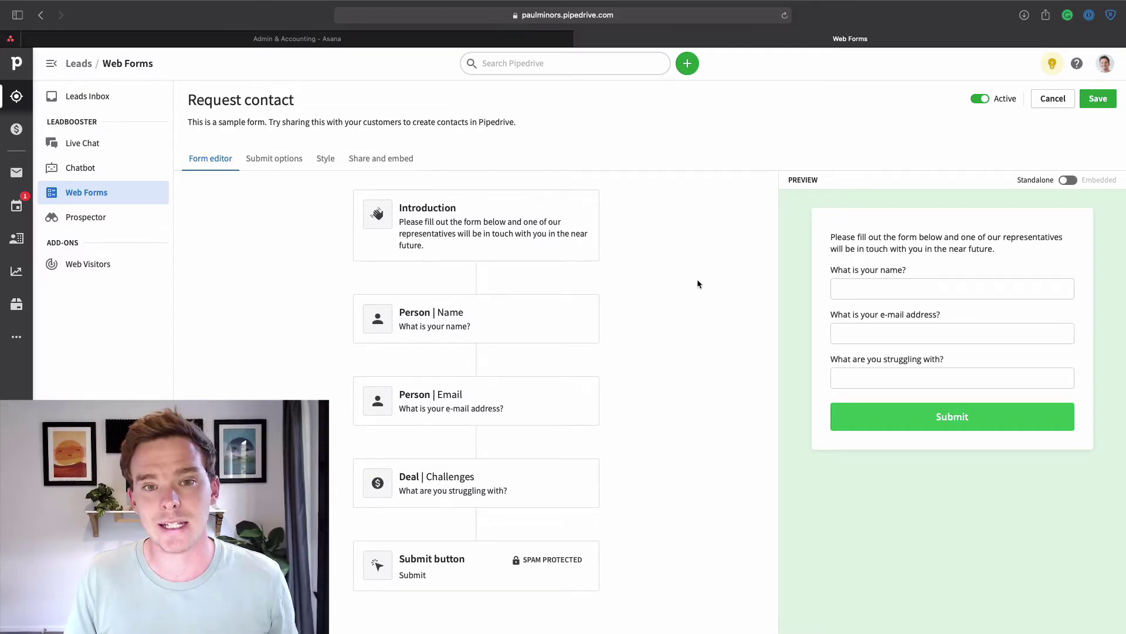
# Step: Compare the Pipedrive web form with Asana, ending on the Admin & Accounting Invoice Submission form
pyautogui.click(511, 42)
pyautogui.click(675, 39)
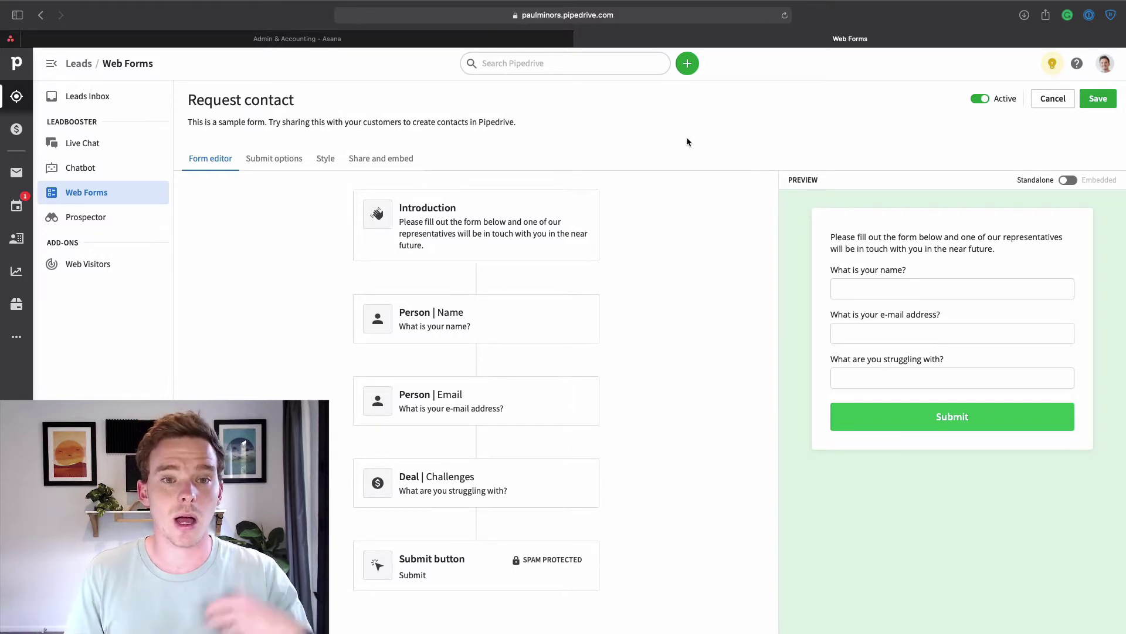
pyautogui.click(558, 39)
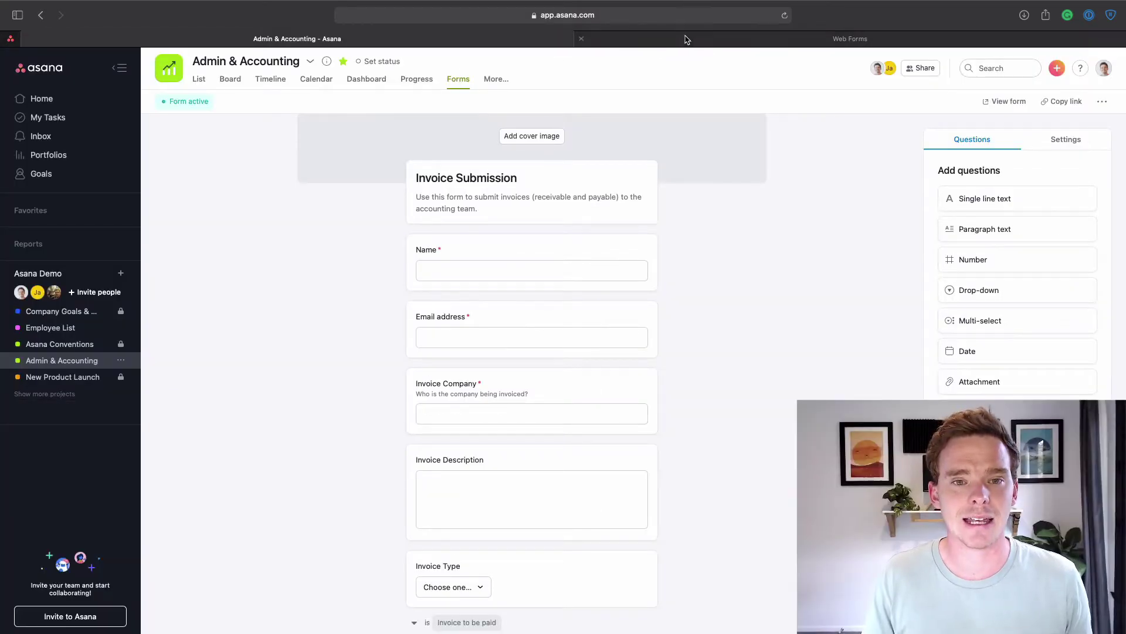
# Step: Switch desktops to the JotForm builder showing the Dotcom Design Kickoff Call's Products Ordered page
pyautogui.hotkey('ctrl', 'Left')
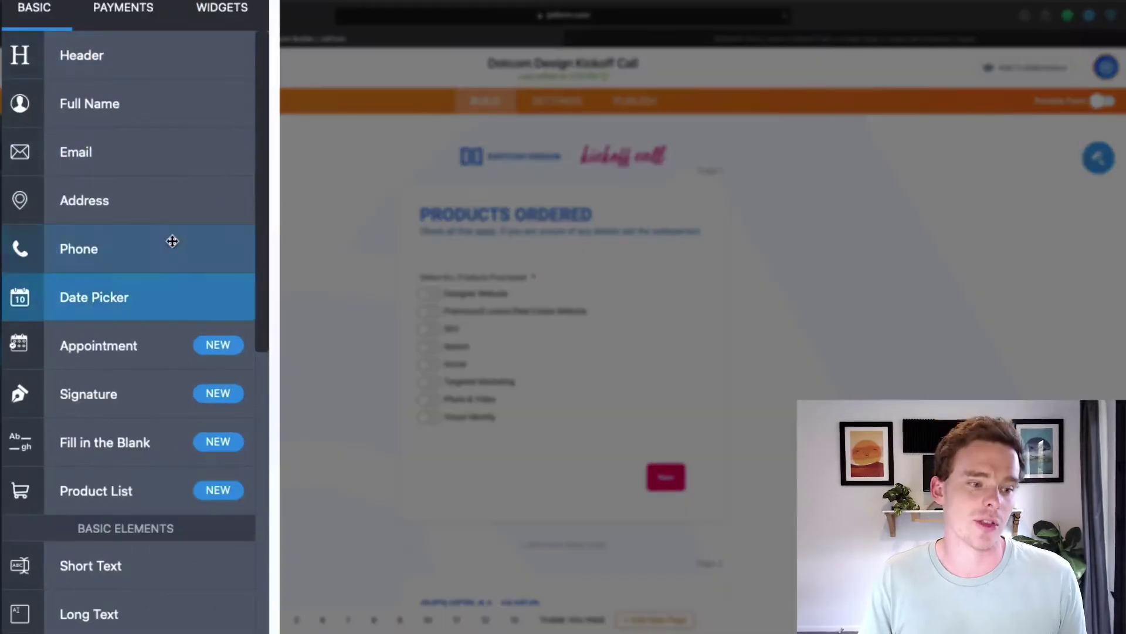
pyautogui.scroll(-5, 119, 316)
pyautogui.scroll(5, 175, 244)
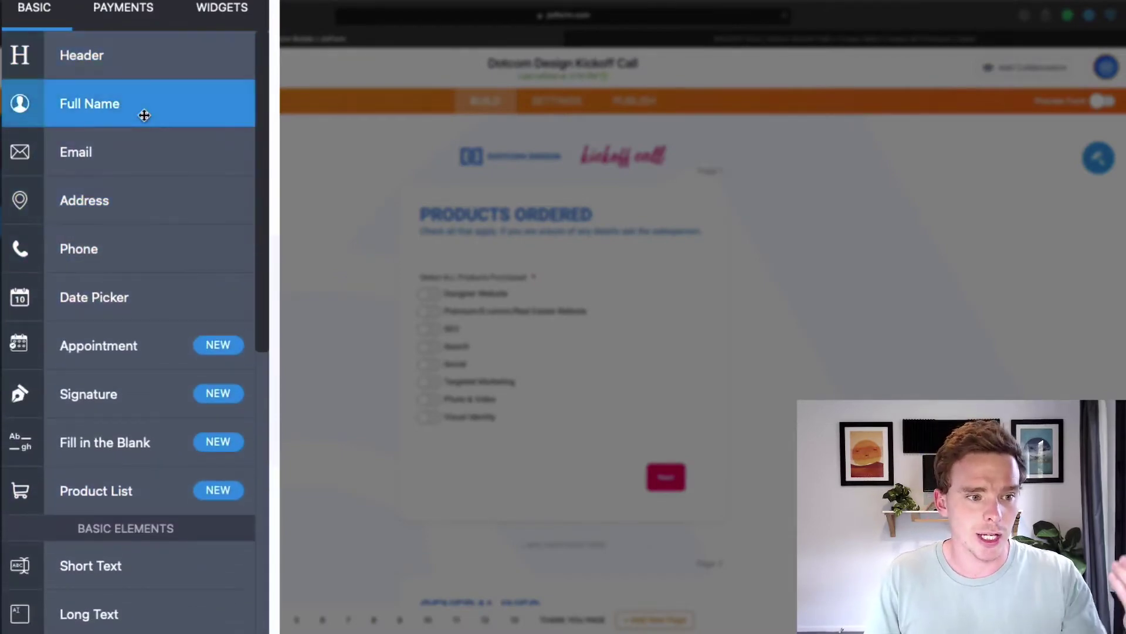
pyautogui.scroll(-3, 167, 177)
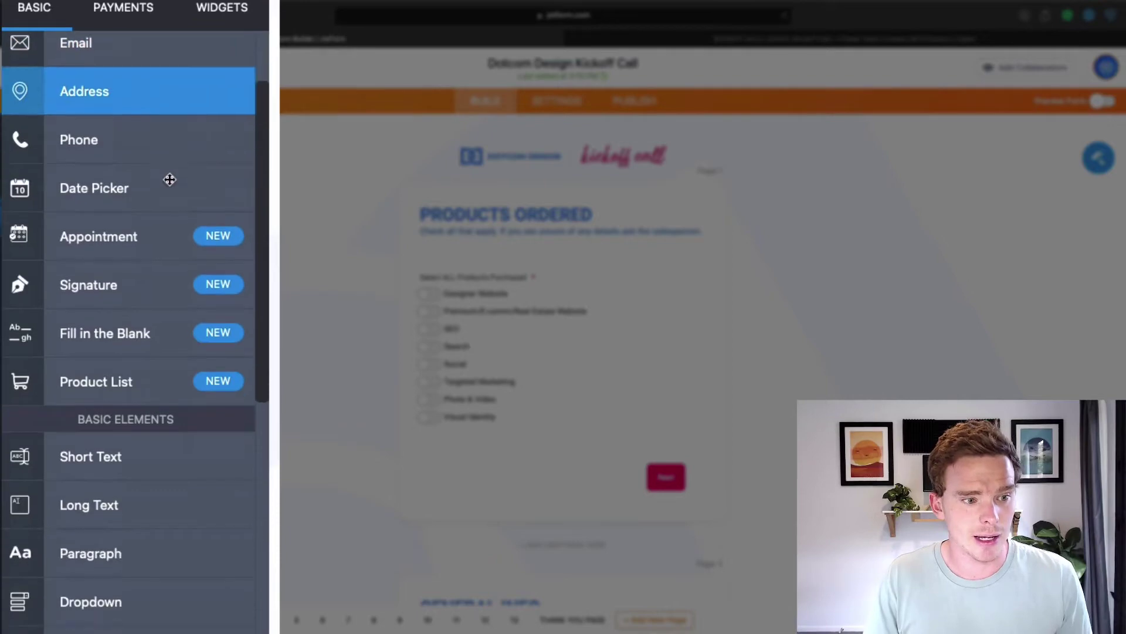
pyautogui.scroll(-4, 170, 178)
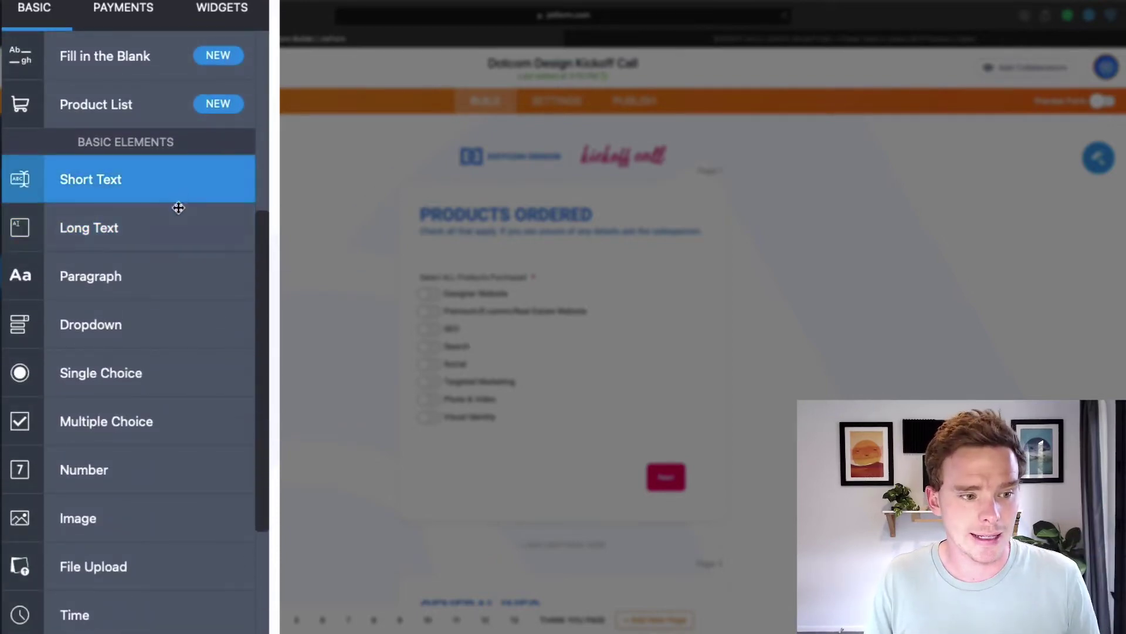
pyautogui.scroll(-4, 168, 237)
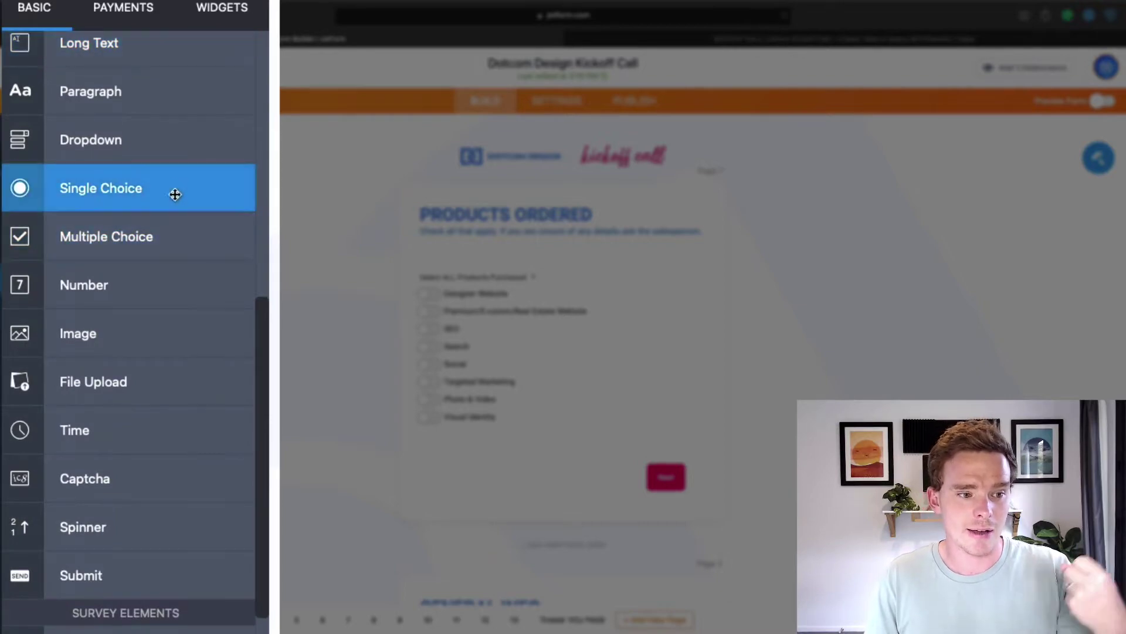
pyautogui.scroll(-5, 176, 267)
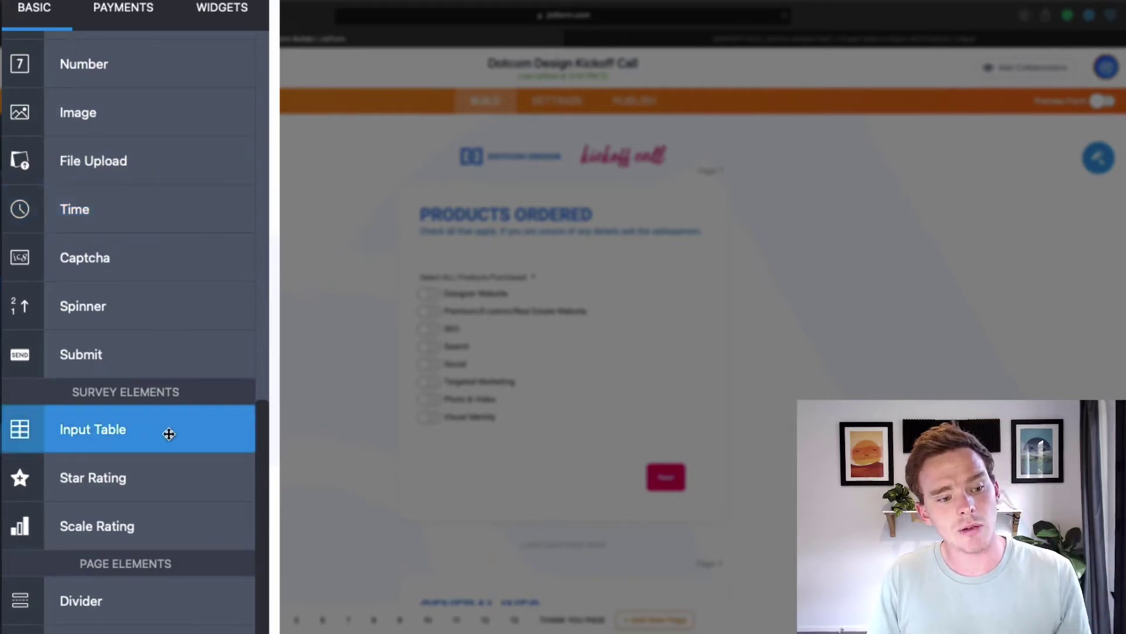
pyautogui.scroll(3, 169, 434)
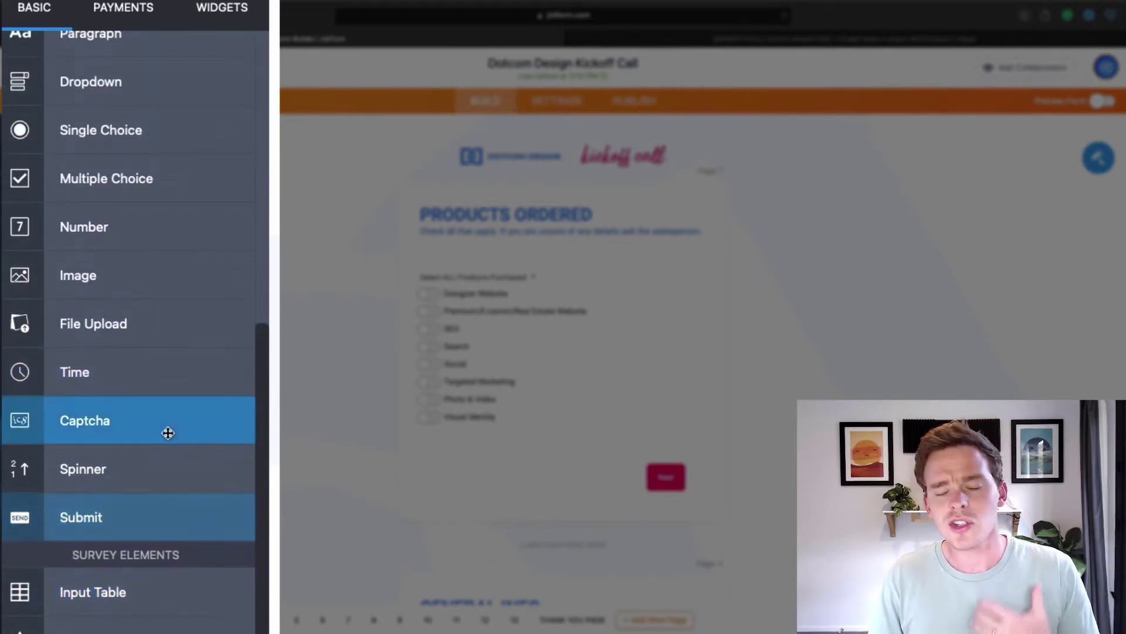
pyautogui.scroll(1, 166, 433)
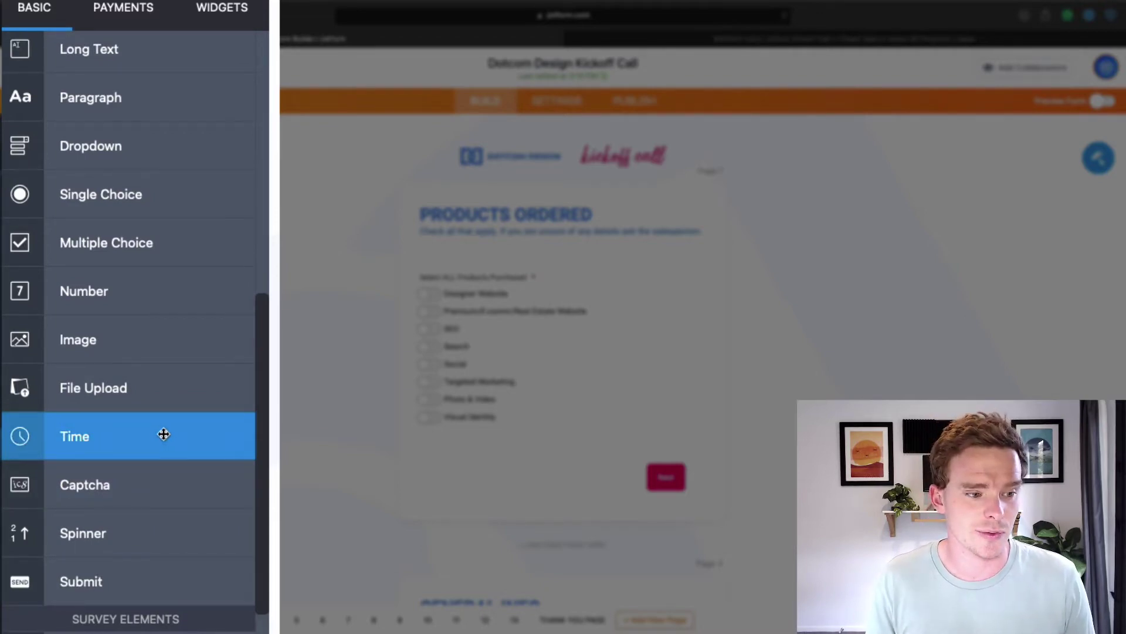
pyautogui.scroll(10, 164, 434)
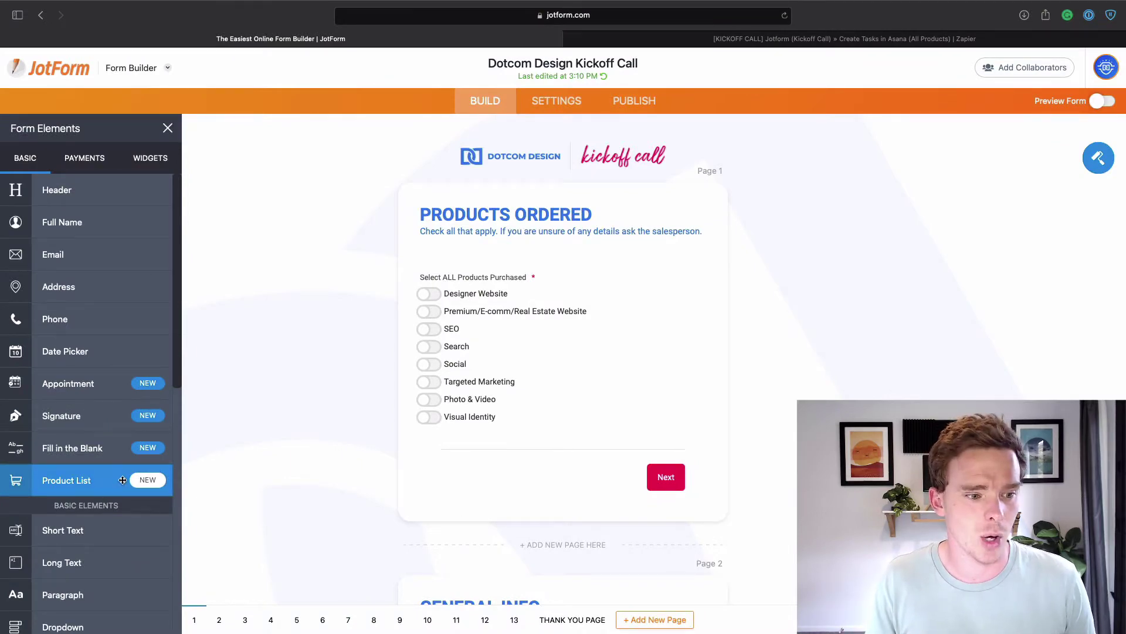
# Step: List the payment gateways (Square, PayPal Business, Stripe, Braintree) in the Form Elements panel
pyautogui.click(84, 158)
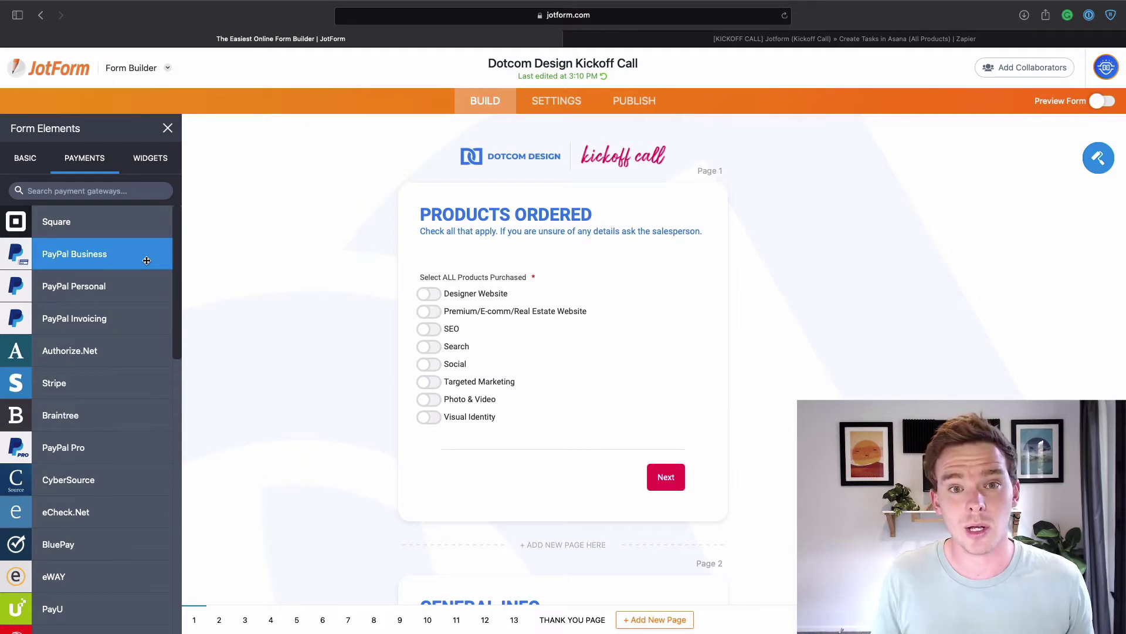
pyautogui.scroll(-3, 147, 276)
pyautogui.scroll(3, 135, 316)
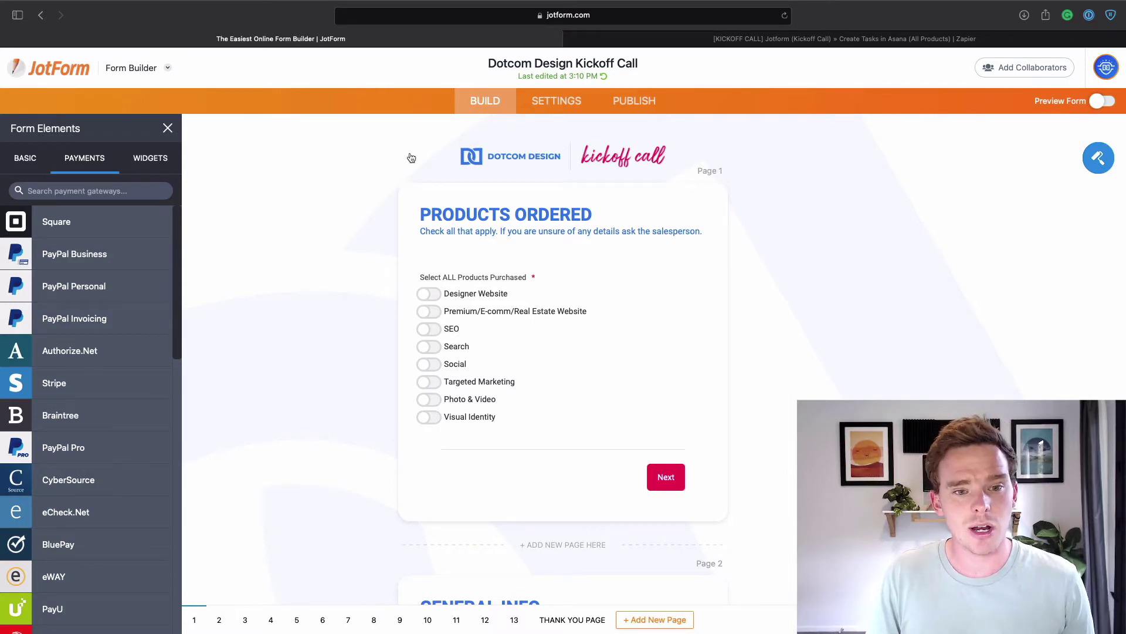
# Step: Close the Form Elements panel and scroll through the kickoff form's pages, back to Products Ordered
pyautogui.click(168, 128)
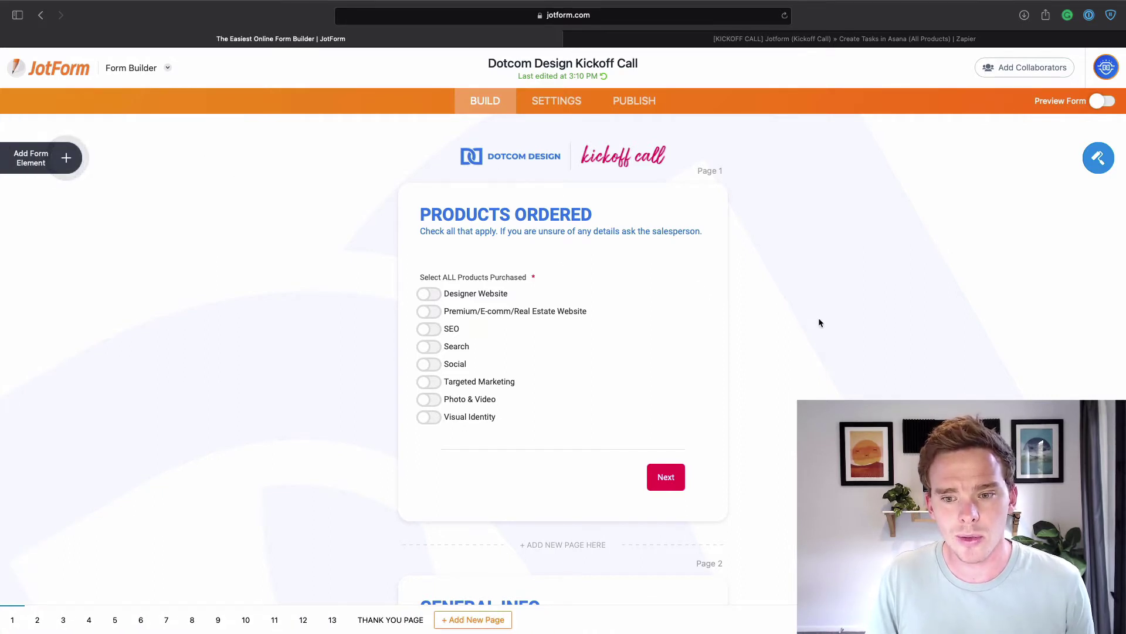
pyautogui.scroll(-5, 812, 323)
pyautogui.scroll(2, 810, 323)
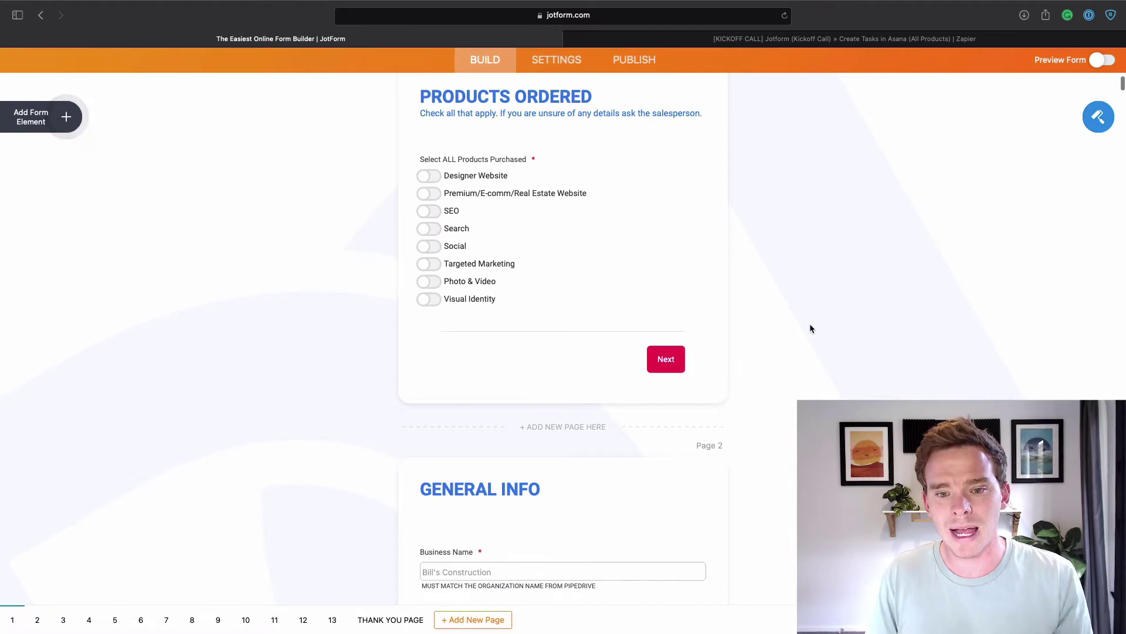
pyautogui.scroll(-6, 811, 328)
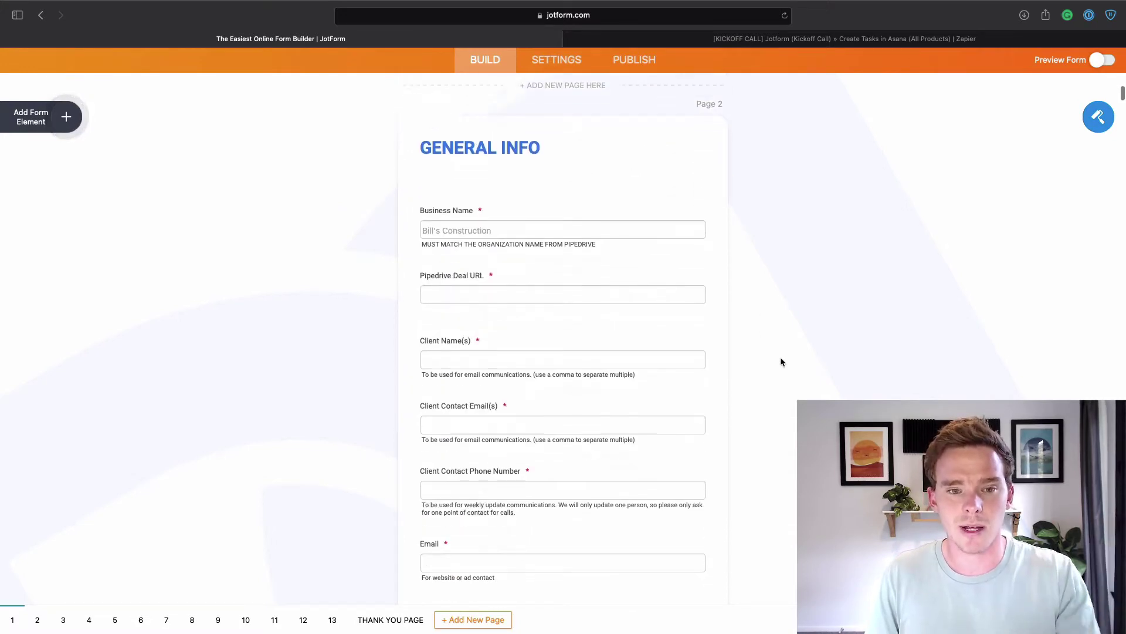
pyautogui.scroll(-14, 781, 362)
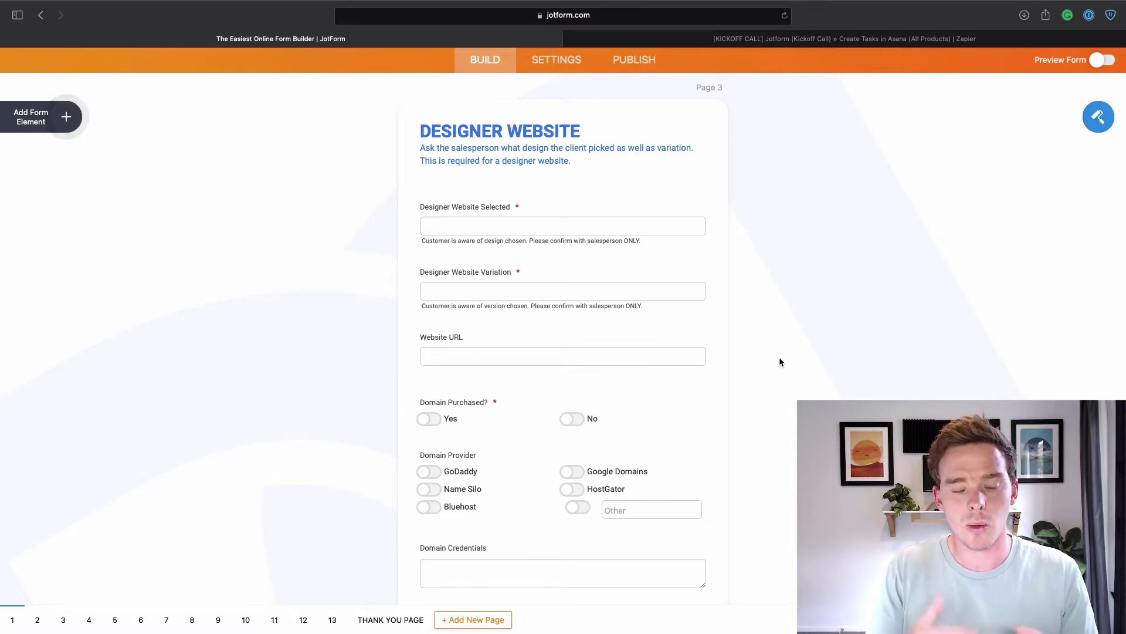
pyautogui.scroll(-5, 861, 356)
pyautogui.scroll(-10, 677, 319)
pyautogui.scroll(20, 675, 318)
pyautogui.scroll(9, 677, 319)
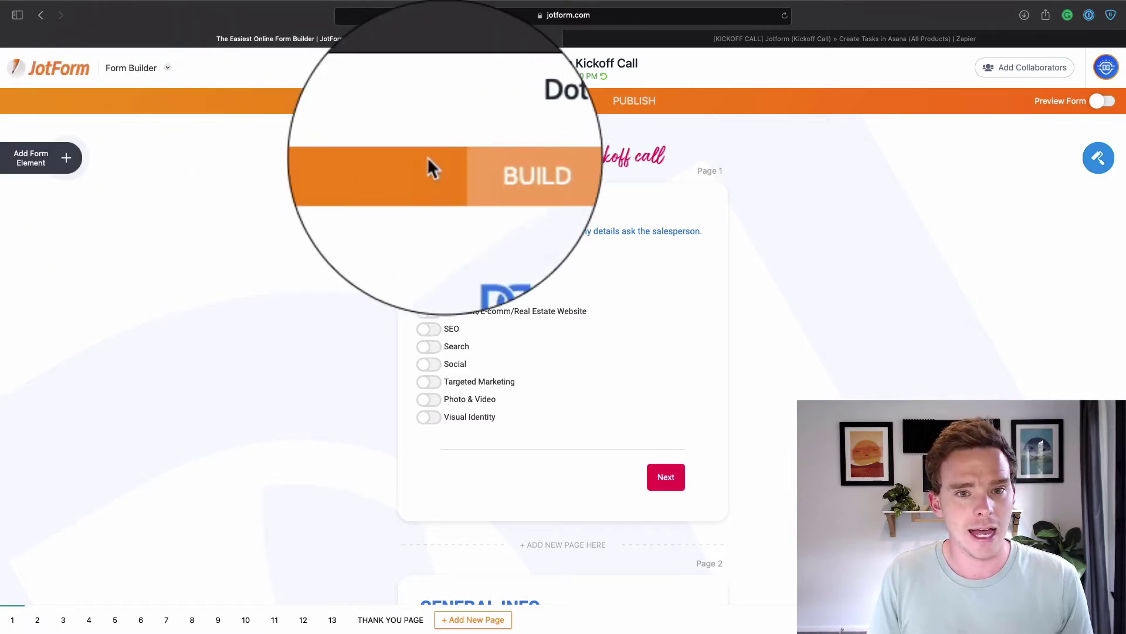
# Step: Inspect the form's conditional logic rules, including the one hiding the Designer Website page
pyautogui.click(557, 100)
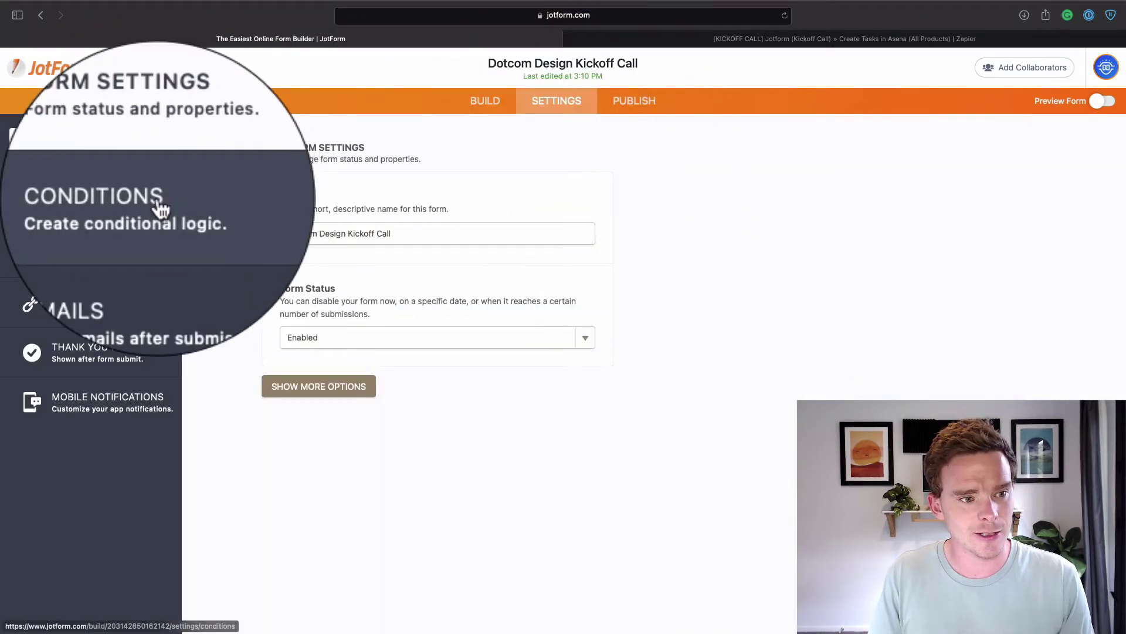
pyautogui.click(135, 202)
pyautogui.scroll(-3, 479, 270)
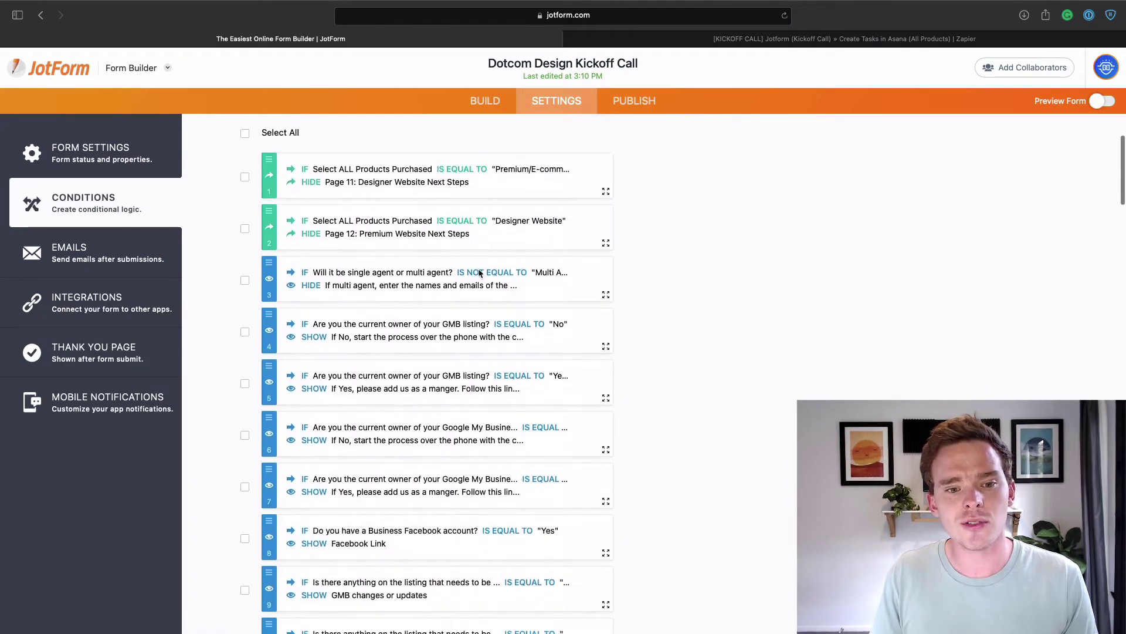
pyautogui.scroll(2, 478, 270)
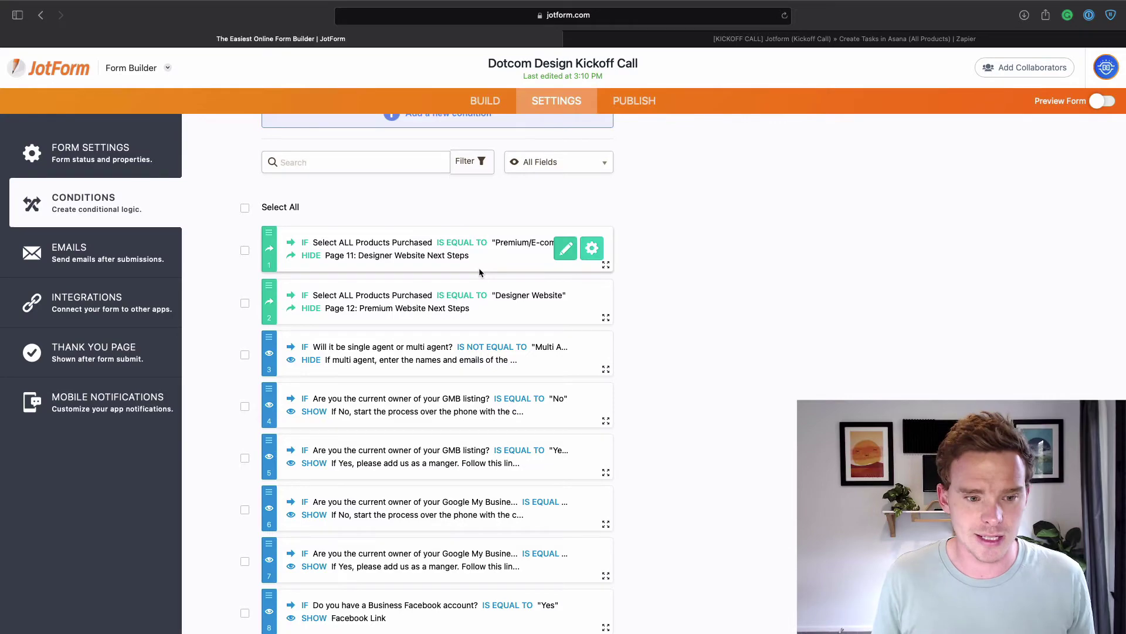
pyautogui.scroll(-20, 478, 267)
pyautogui.scroll(-4, 494, 329)
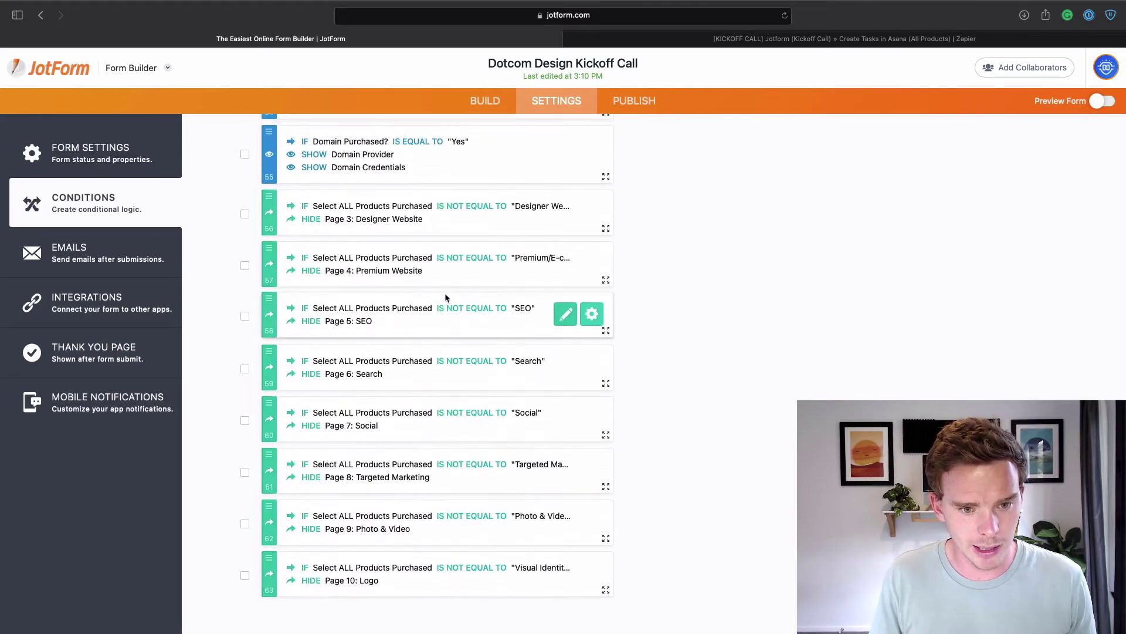
pyautogui.click(557, 214)
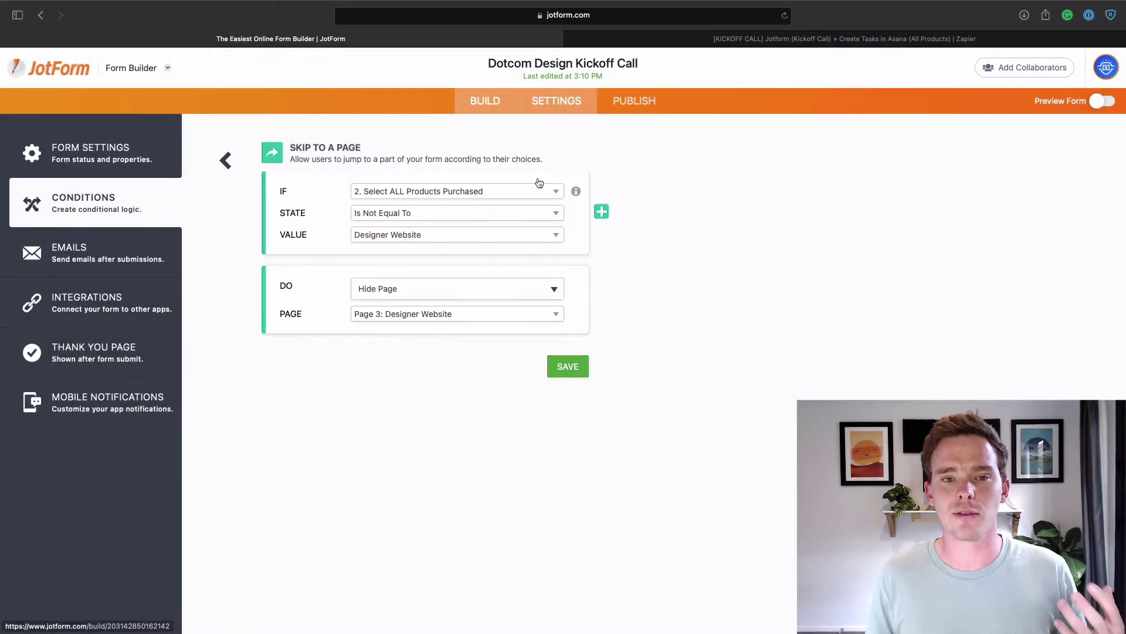
# Step: Return to the form's Build view and scroll down through the fields
pyautogui.click(485, 101)
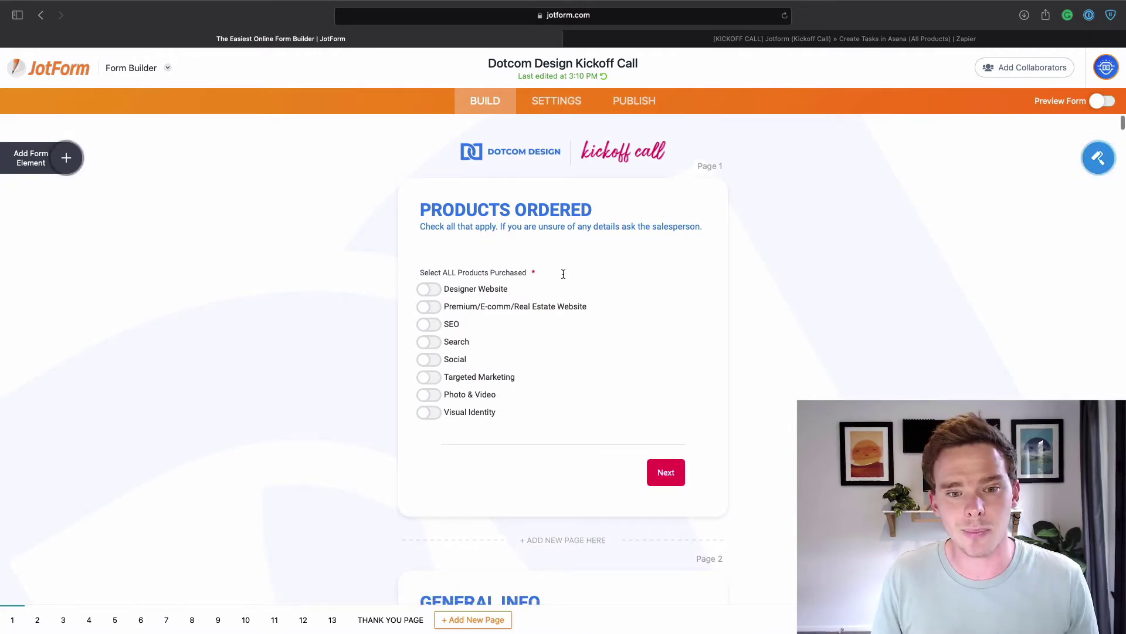
pyautogui.scroll(-10, 545, 256)
pyautogui.scroll(-2, 563, 254)
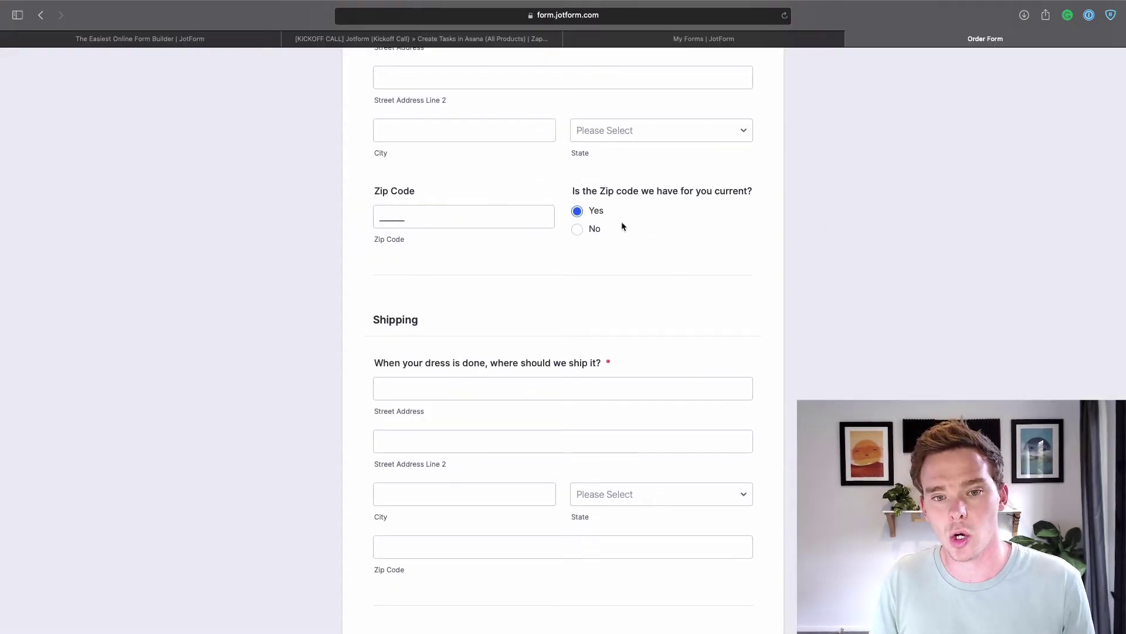
# Step: Answer No to the zip-on-file question and enter 91 as the Current Zip Code
pyautogui.click(520, 212)
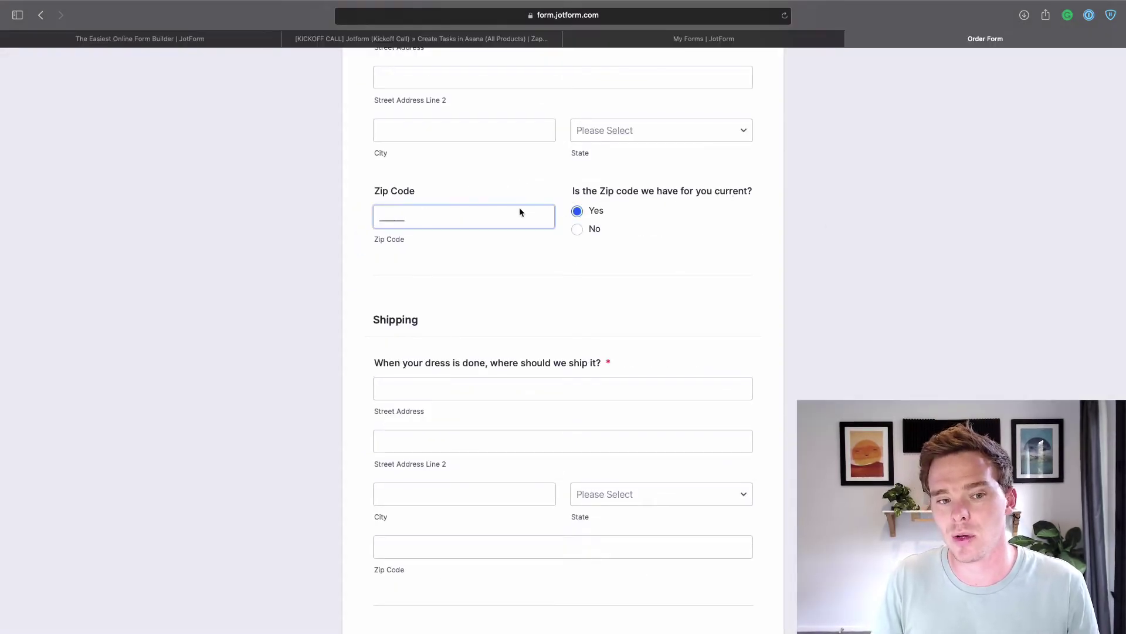
pyautogui.click(580, 230)
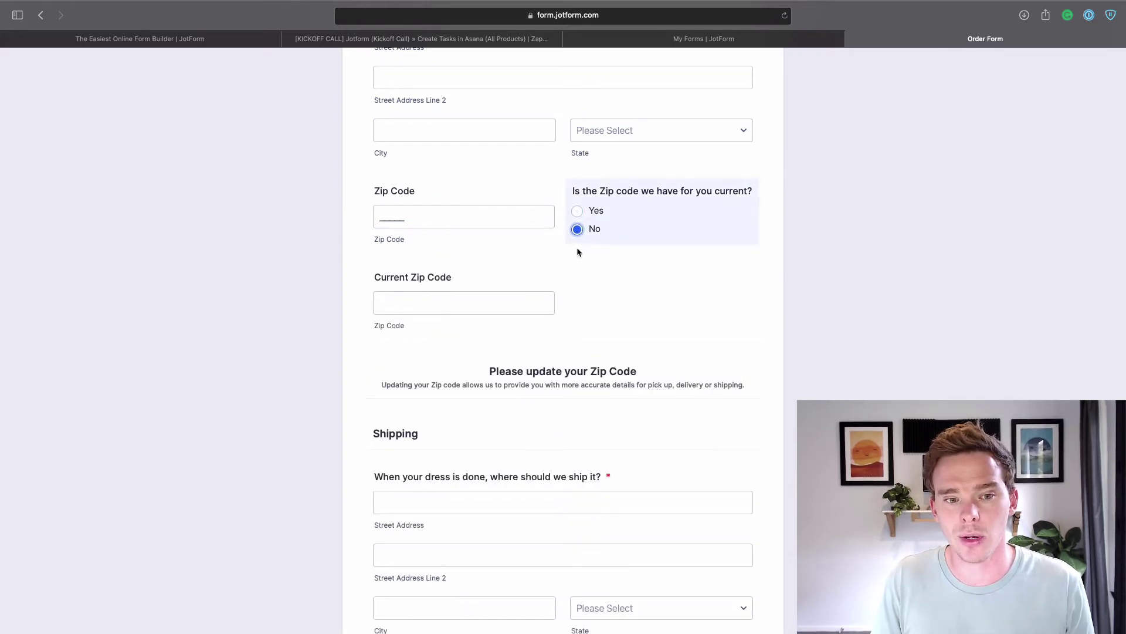
pyautogui.click(432, 308)
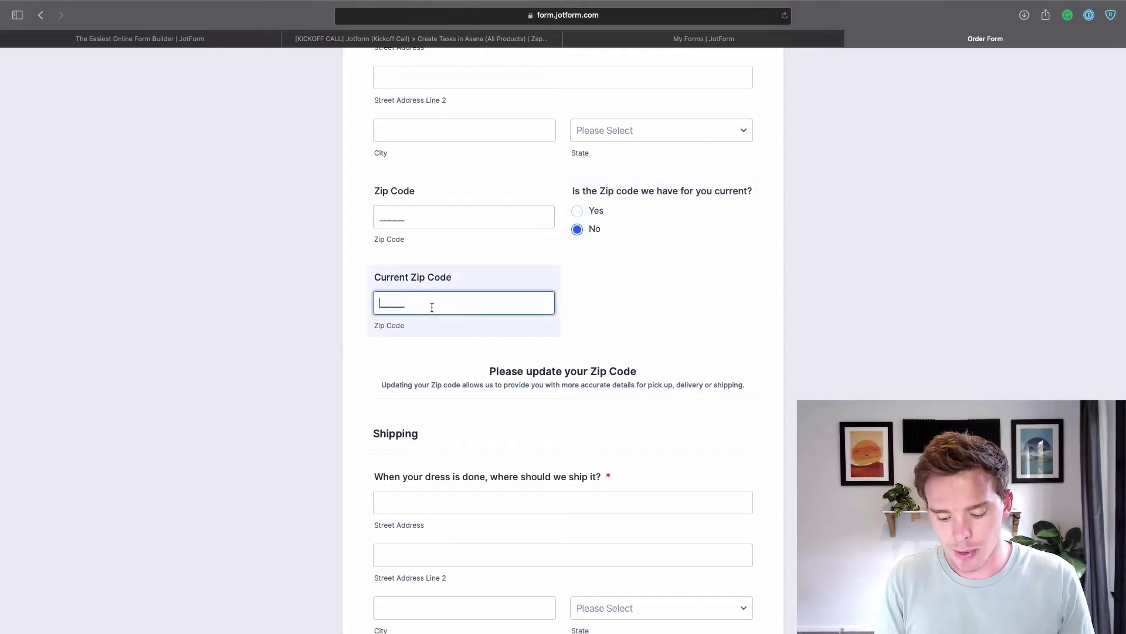
pyautogui.write('91')
pyautogui.scroll(-5, 440, 309)
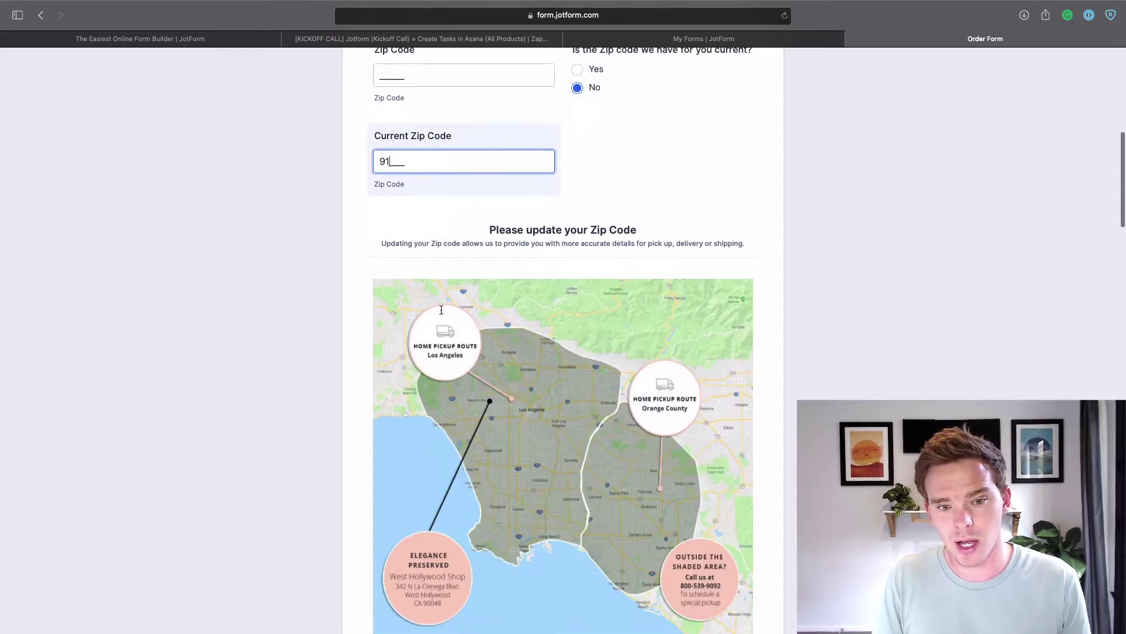
pyautogui.scroll(-1, 641, 348)
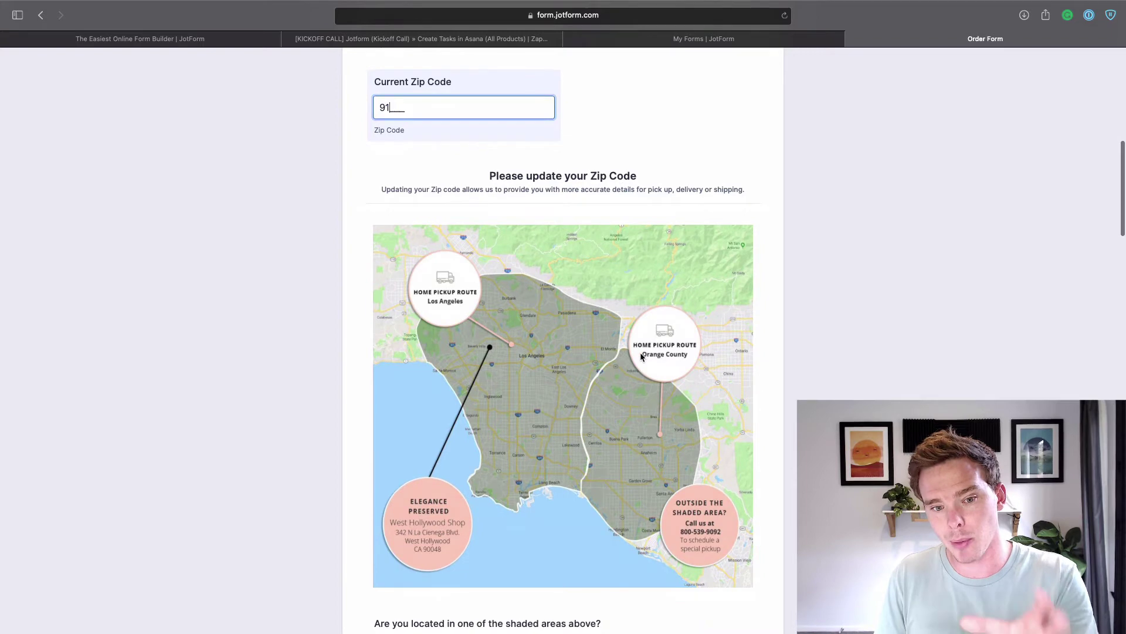
pyautogui.scroll(3, 573, 381)
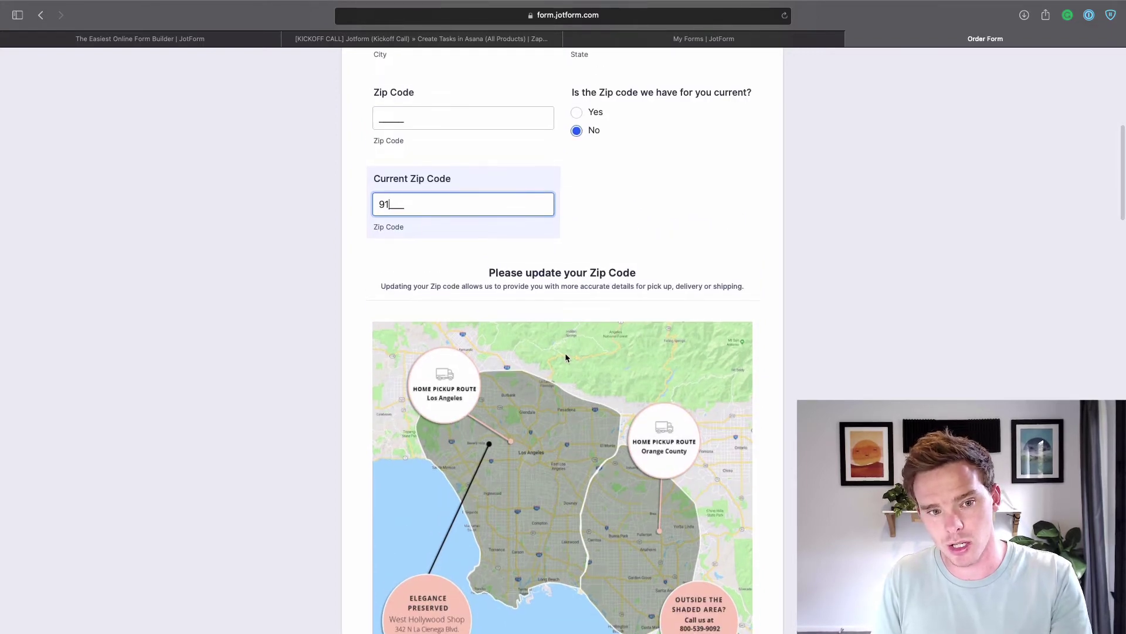
# Step: Change the Current Zip Code to 94 to bring up the Bay Area pickup-route map
pyautogui.press('BackSpace')
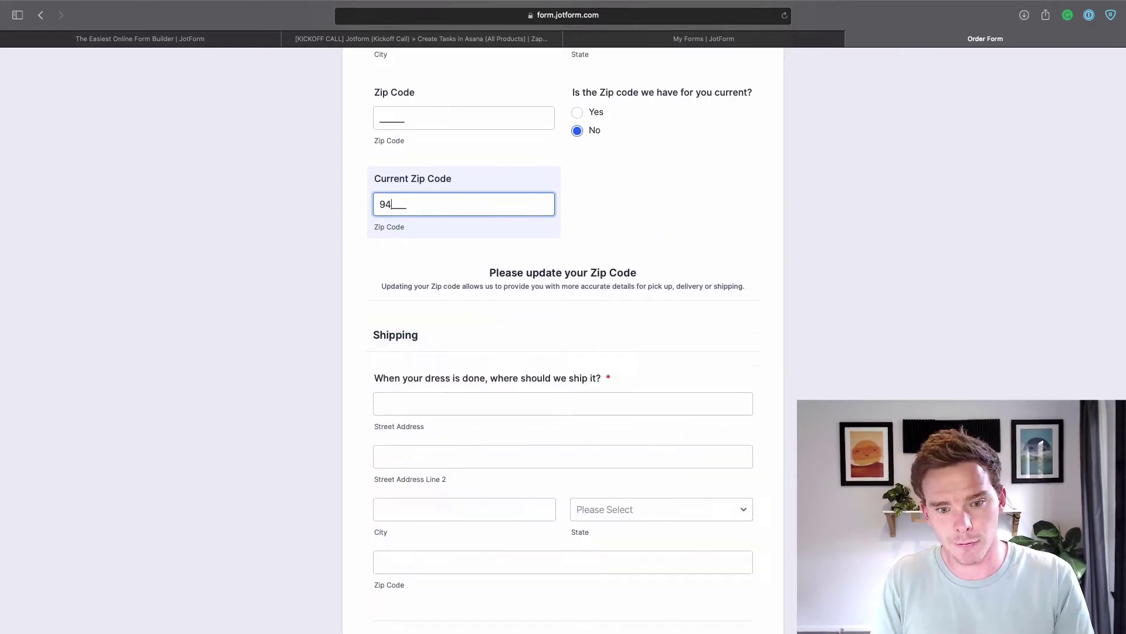
pyautogui.write('4')
pyautogui.scroll(-3, 565, 358)
pyautogui.scroll(2, 563, 360)
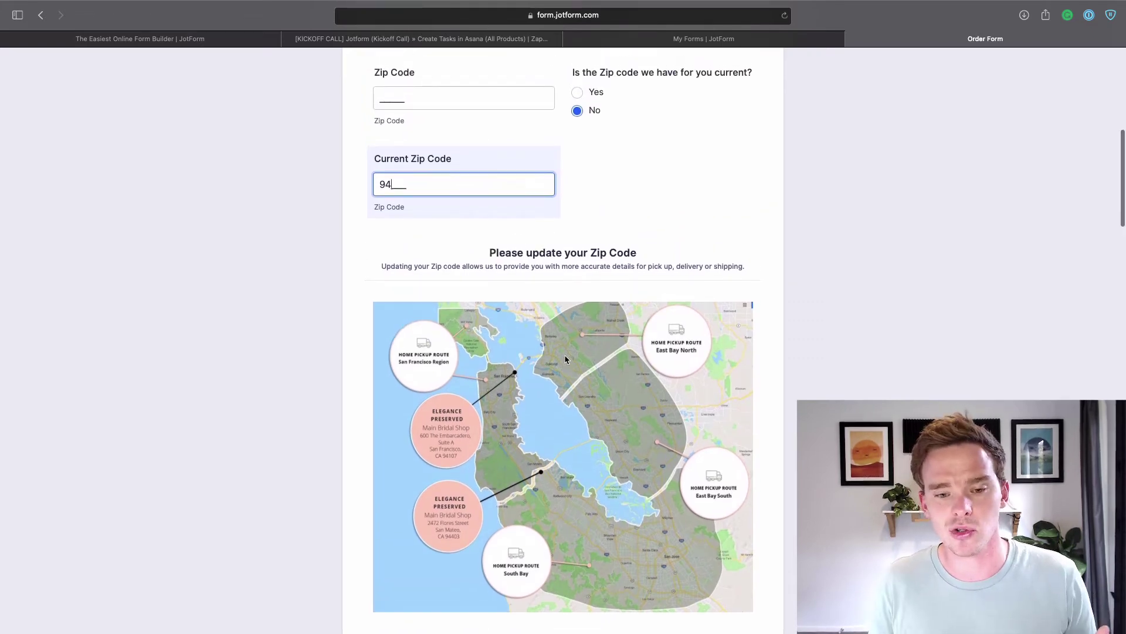
pyautogui.scroll(2, 563, 356)
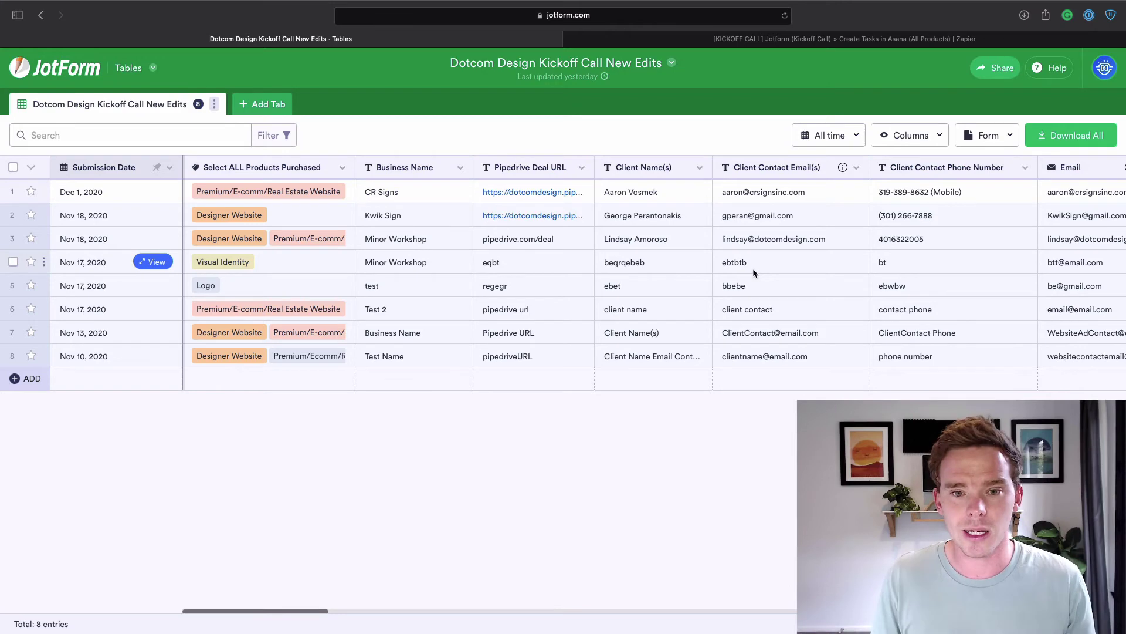
# Step: Check the Client Name(s) column options in the 8-entry submissions table, then move to Zapier
pyautogui.click(699, 167)
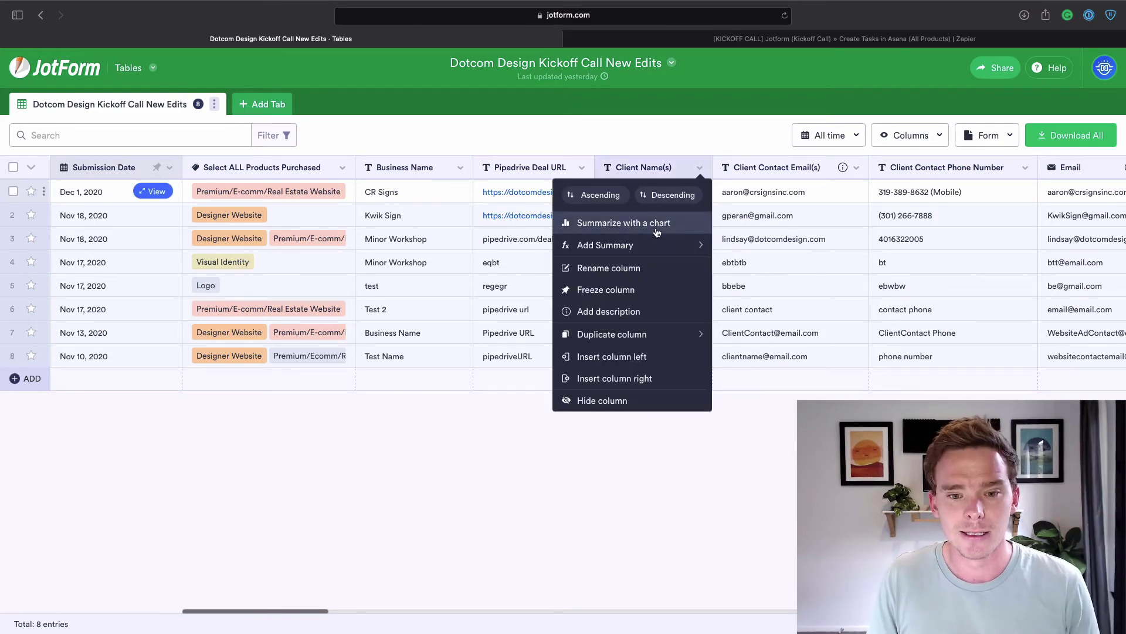
pyautogui.click(741, 431)
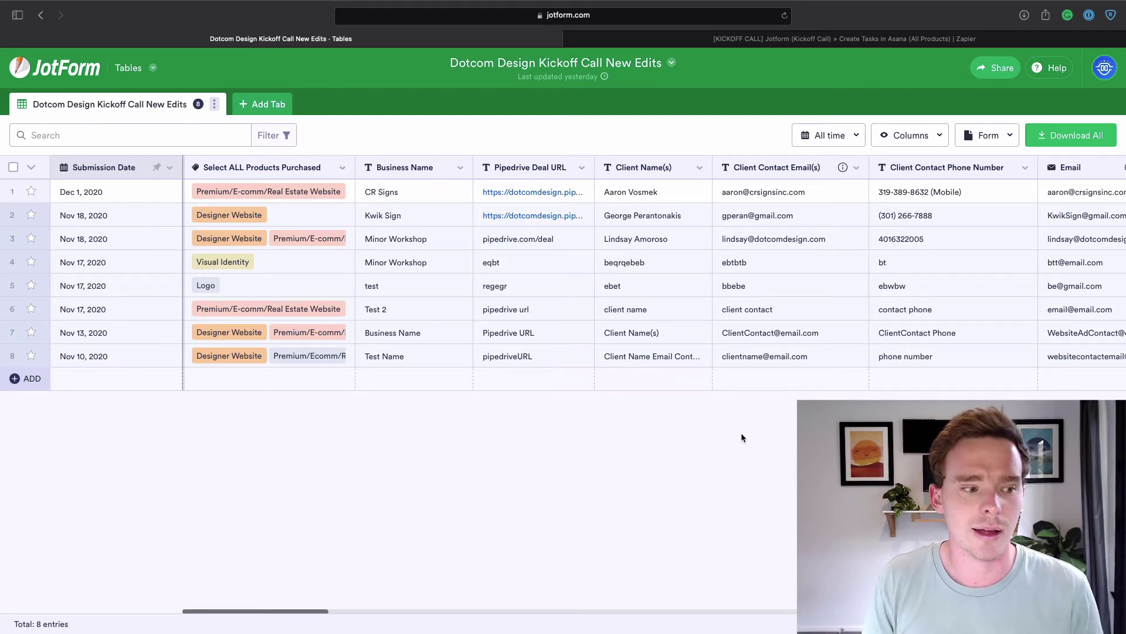
pyautogui.hotkey('ctrl', 'Tab')
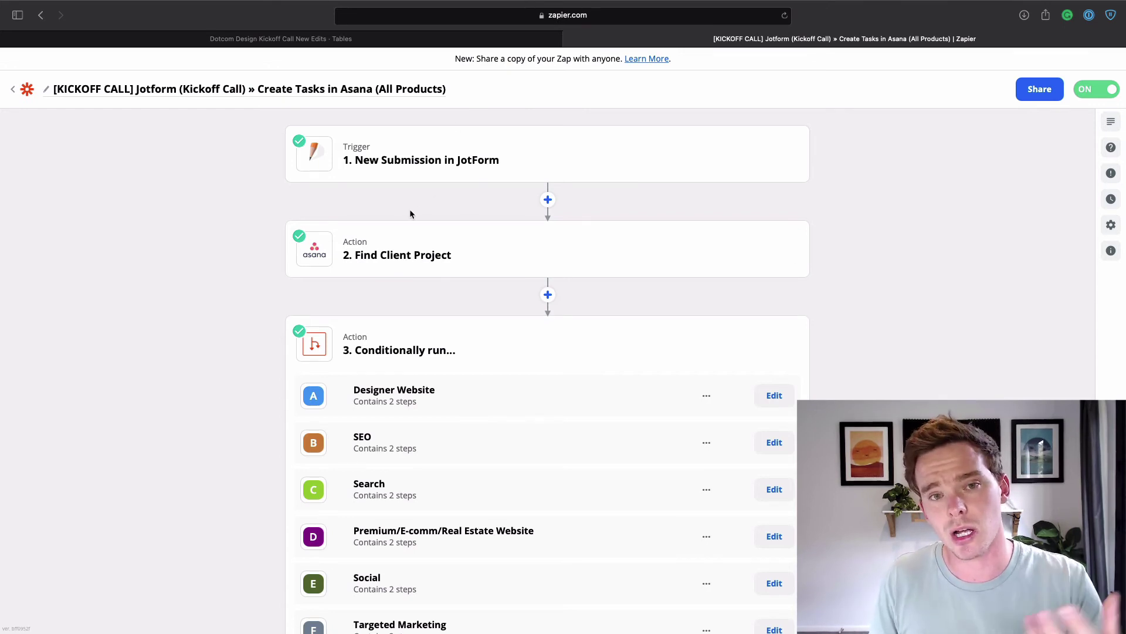
pyautogui.scroll(-3, 415, 258)
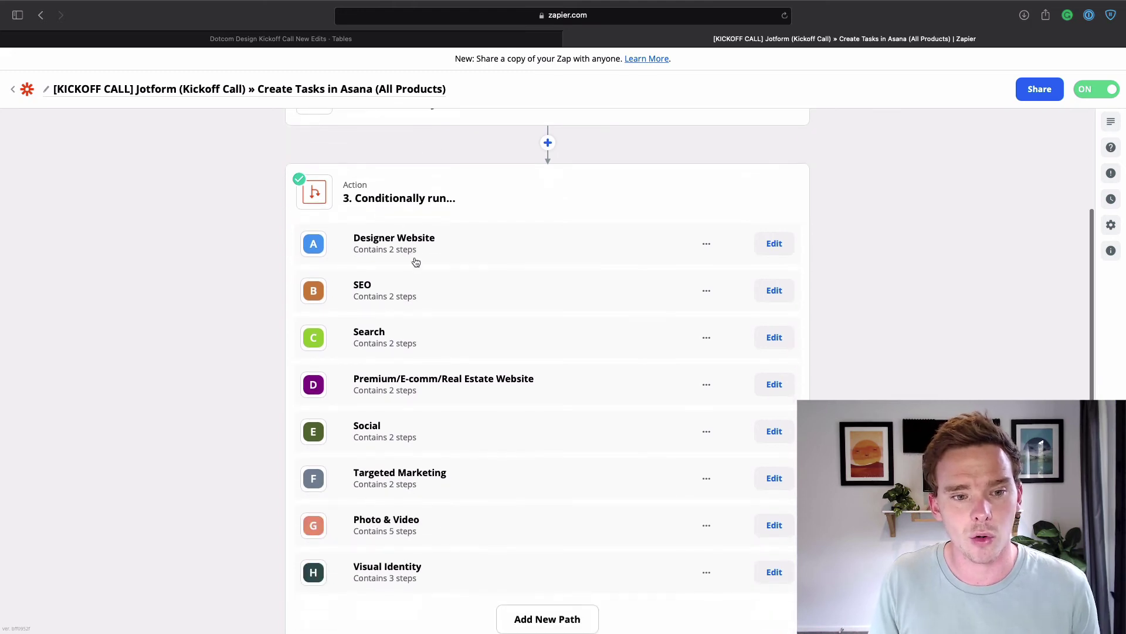
pyautogui.click(774, 244)
pyautogui.click(558, 370)
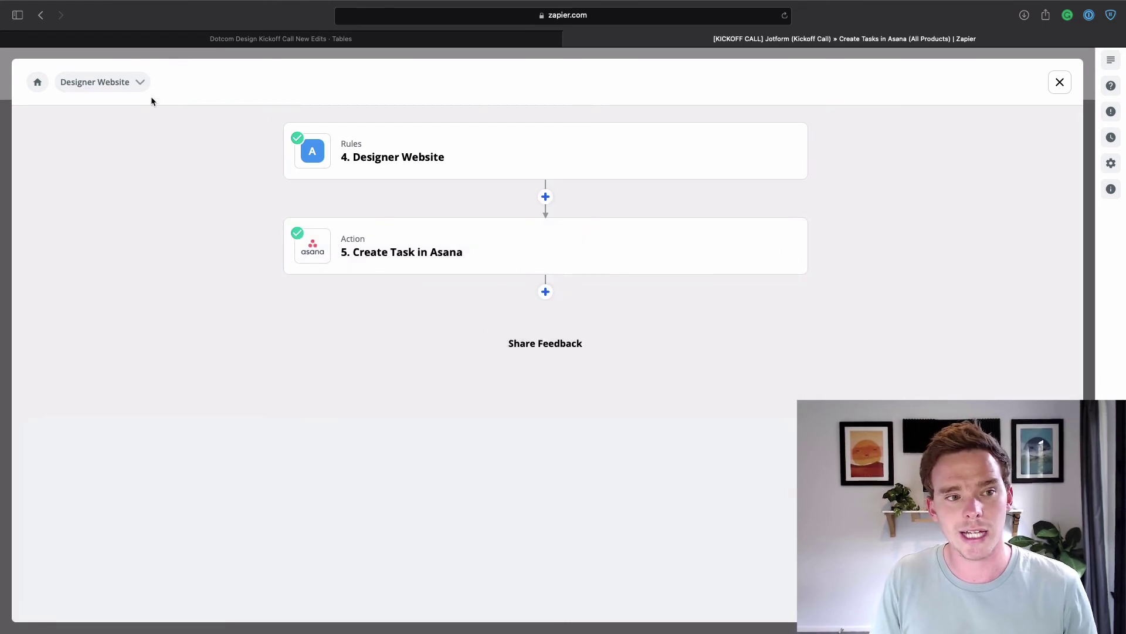
pyautogui.click(140, 82)
pyautogui.click(126, 175)
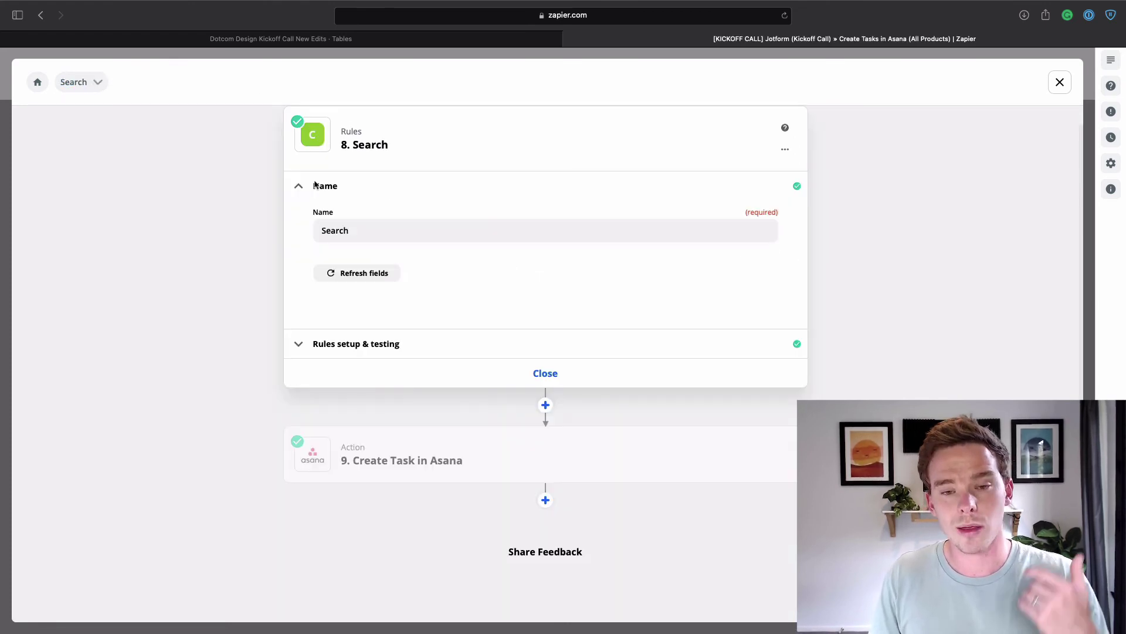
pyautogui.click(552, 449)
pyautogui.press('Escape')
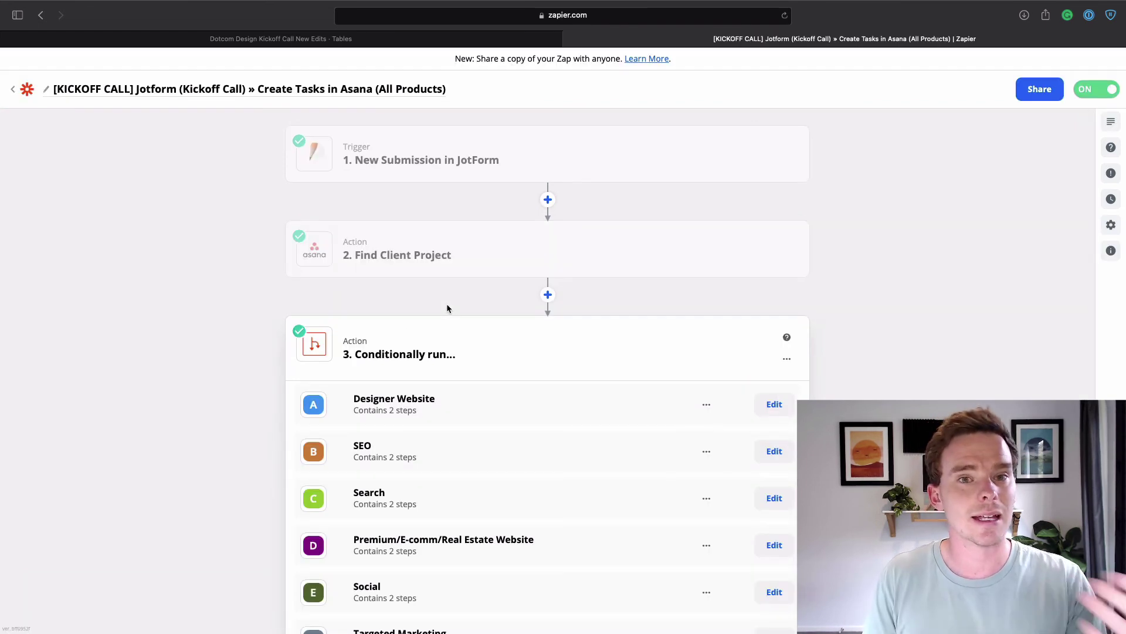